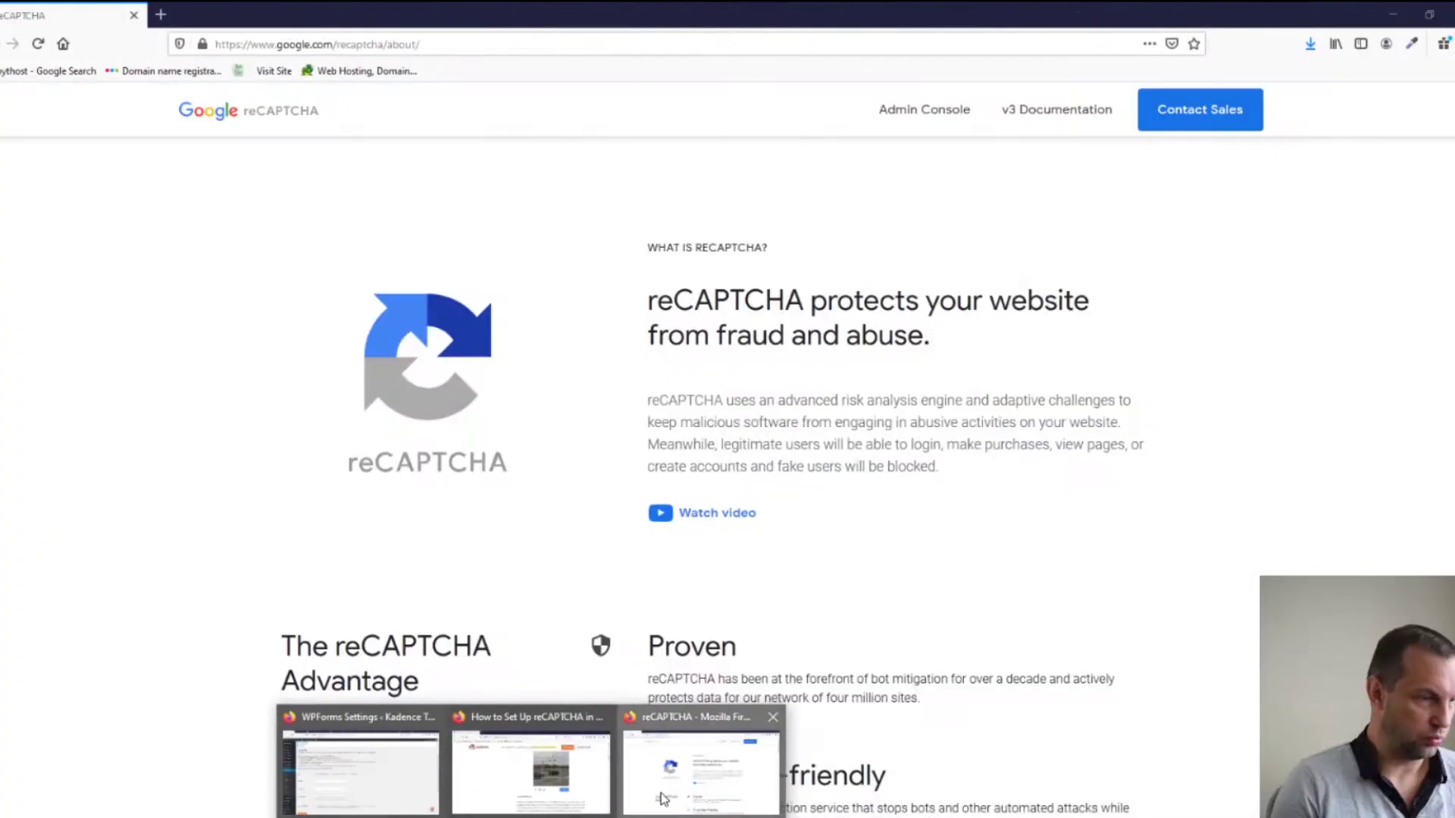
# - Bring the reCAPTCHA window forward and go to the Admin Console registration page
pyautogui.click(662, 800)
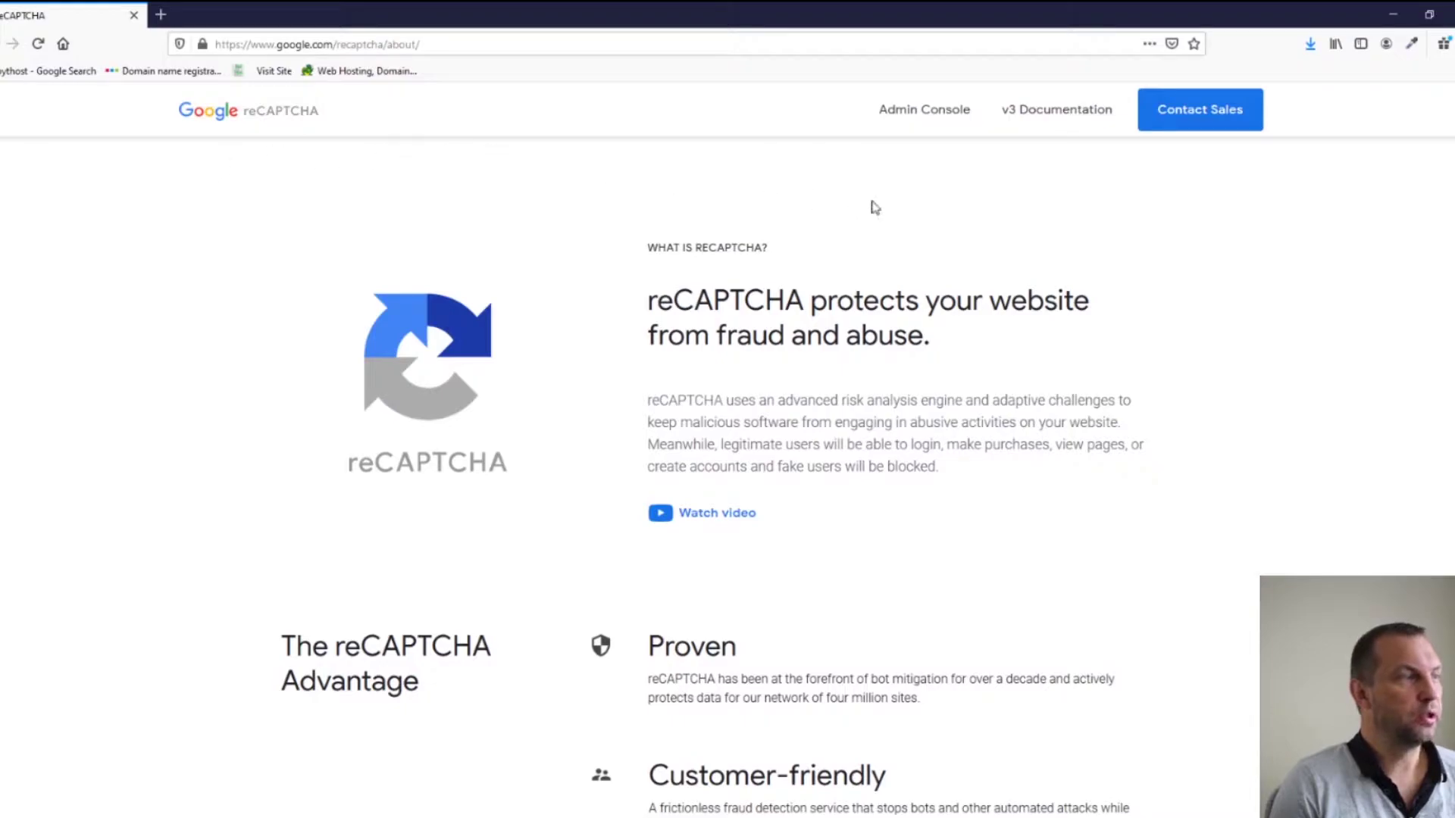
pyautogui.click(927, 115)
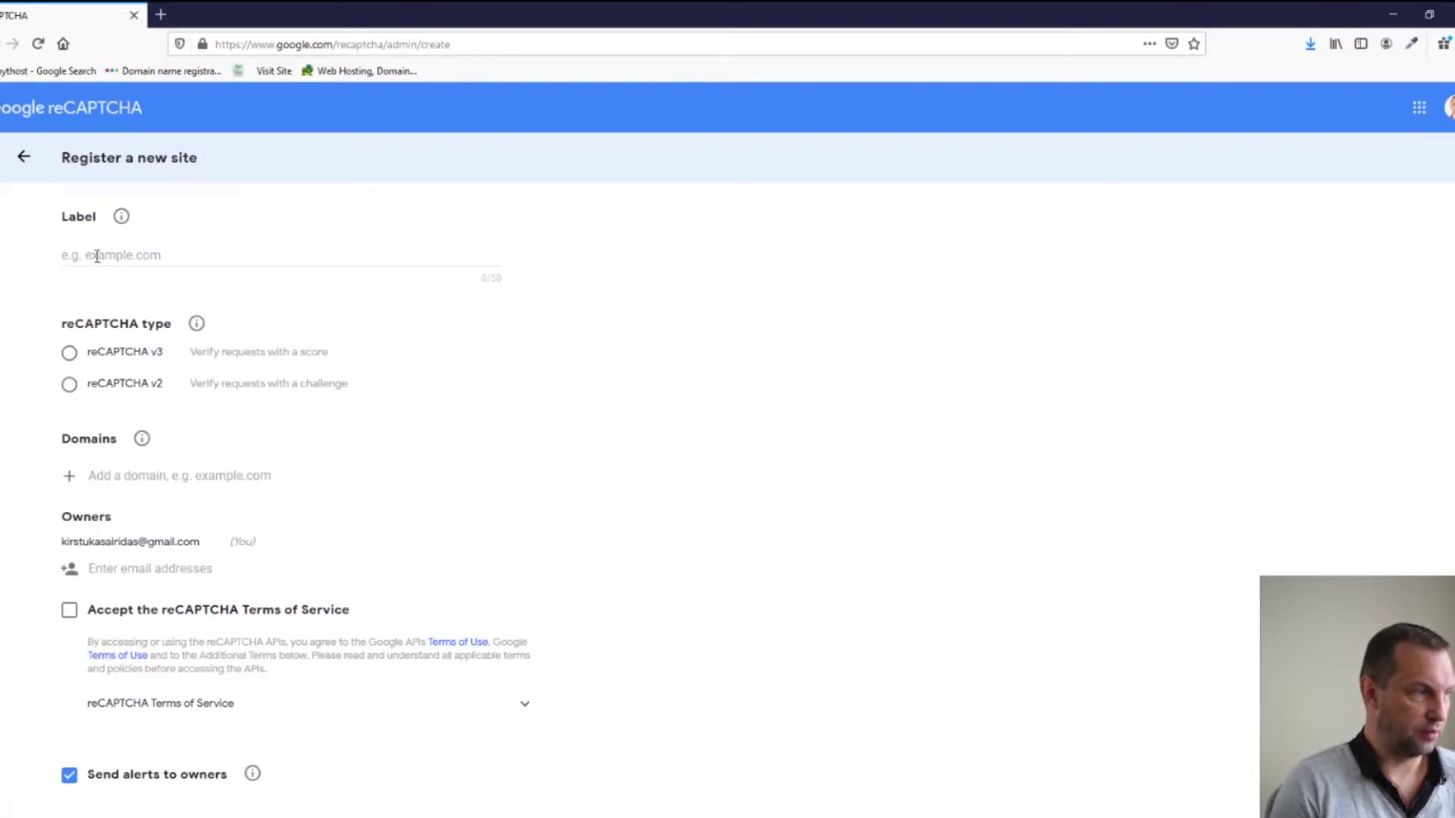
# - Label the site 'Wp form contact' and choose reCAPTCHA v2 with the invisible badge
pyautogui.click(97, 256)
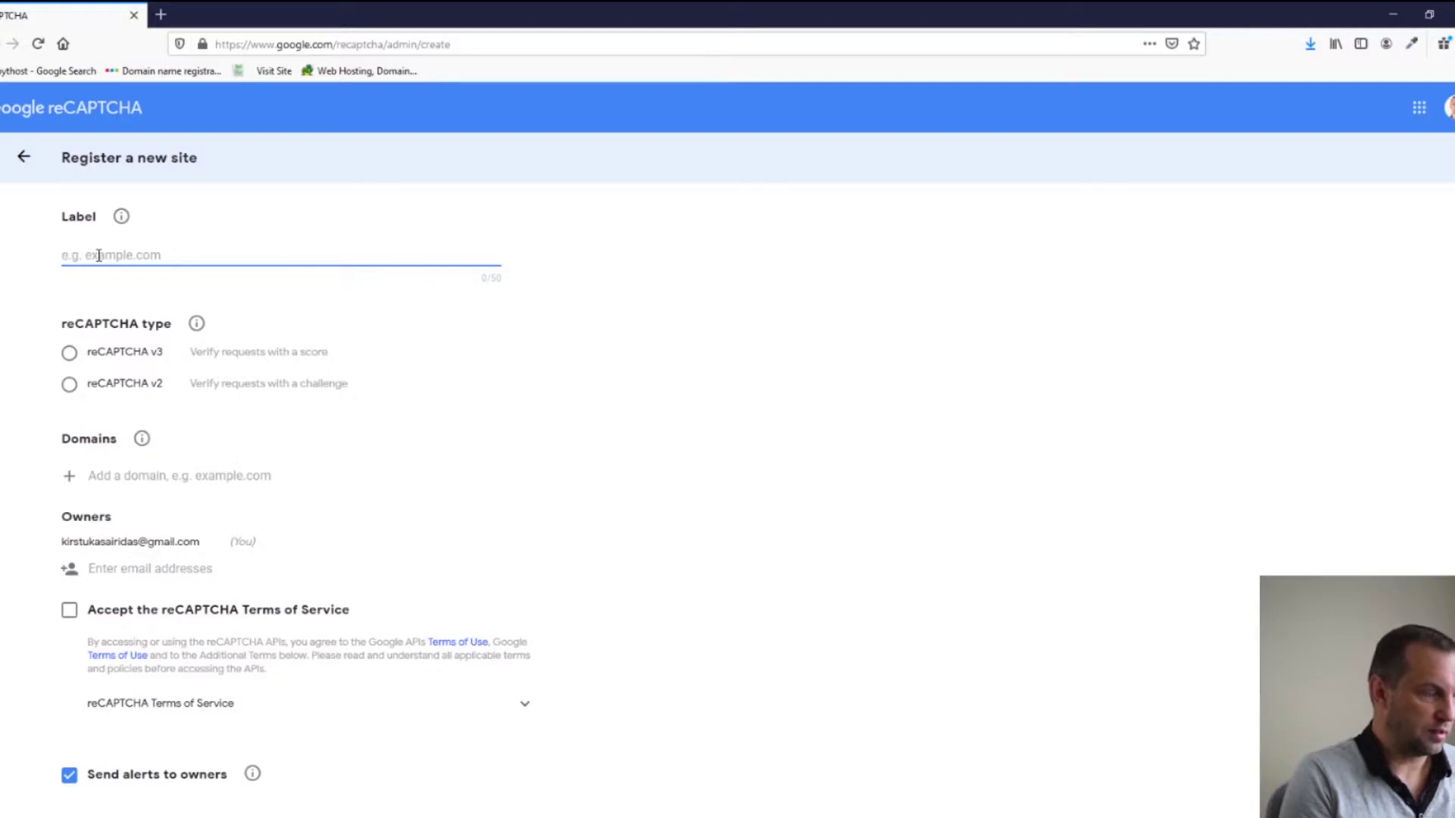
pyautogui.write('Wp form contact')
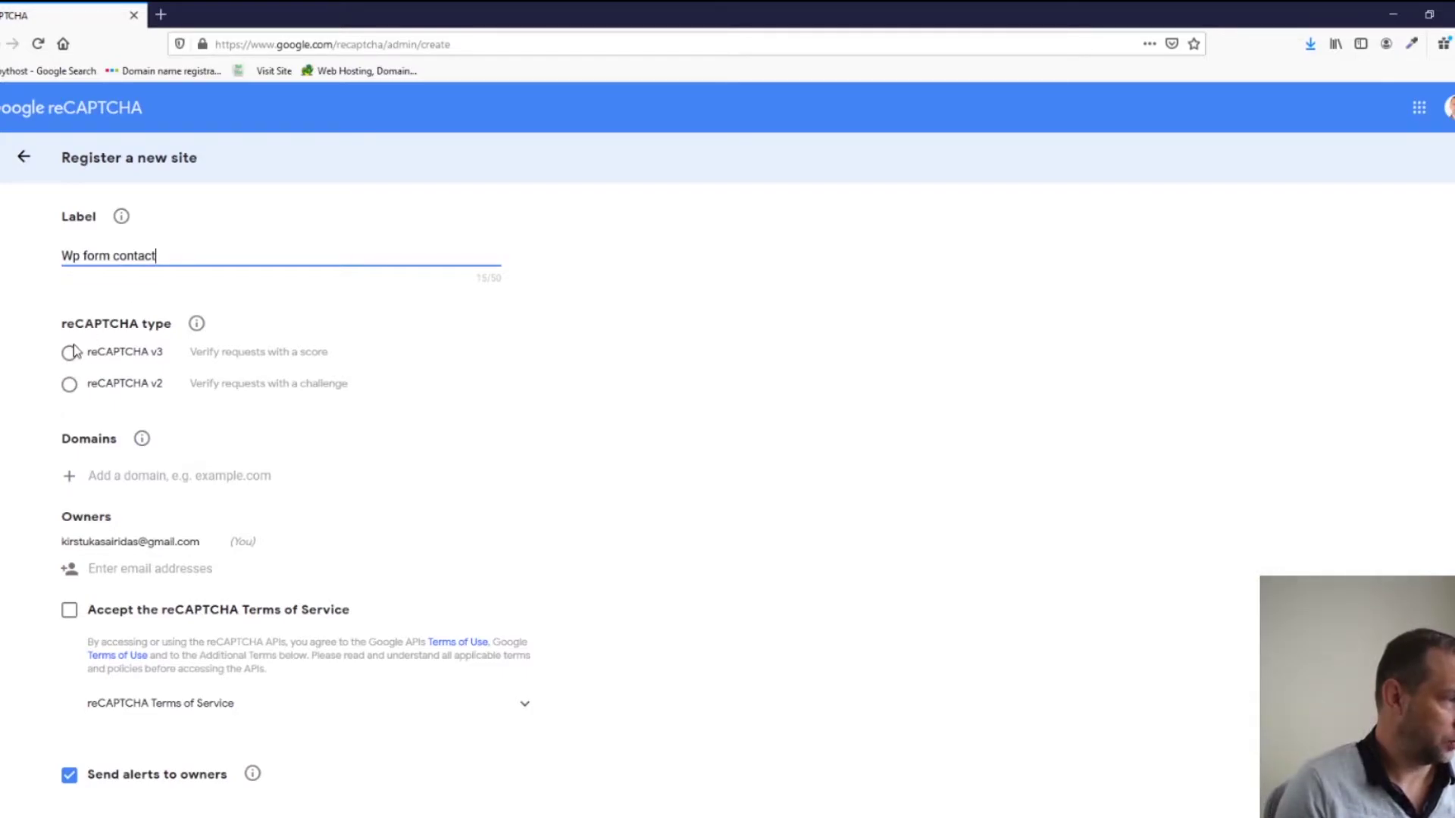
pyautogui.click(68, 387)
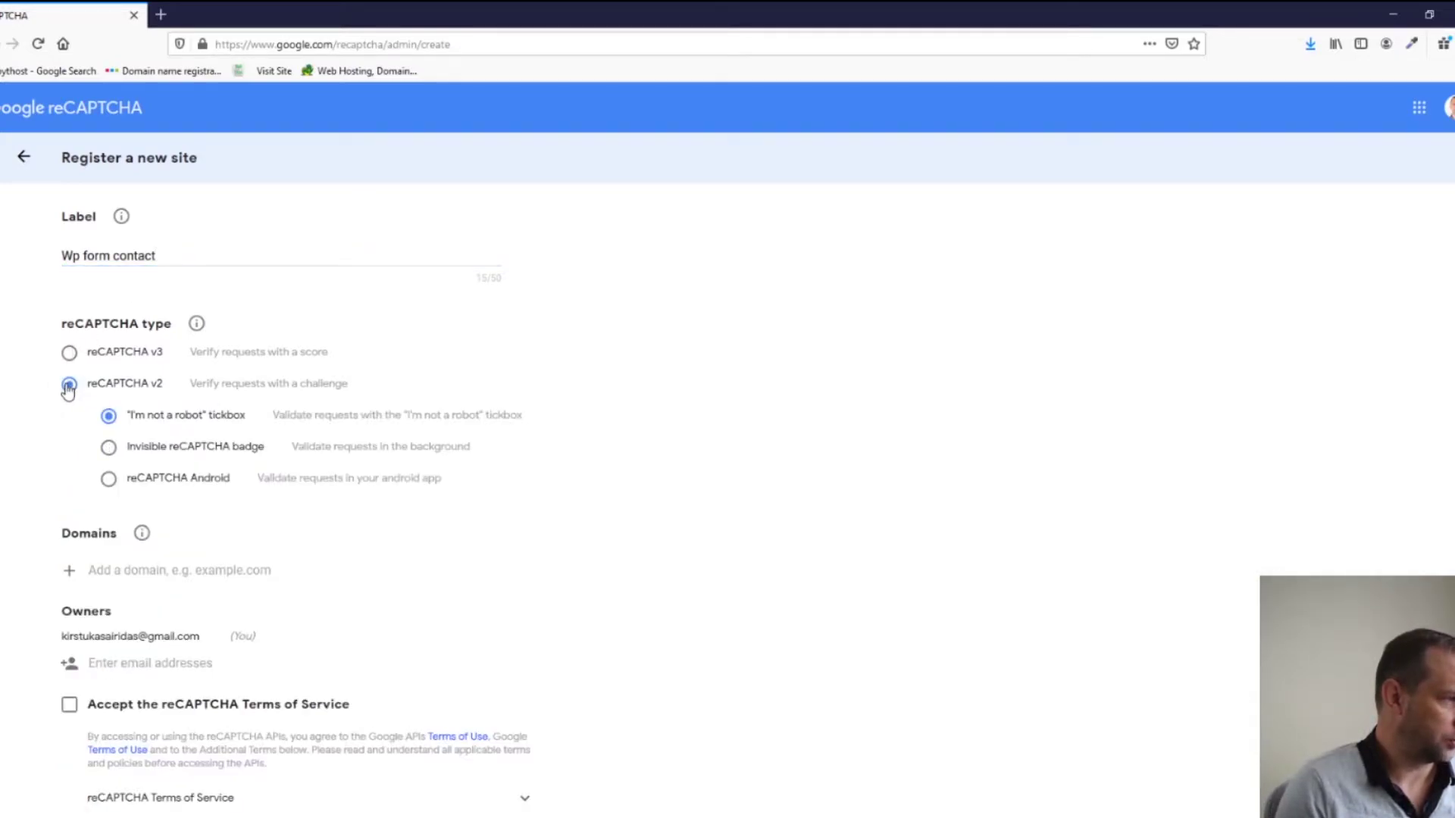
pyautogui.click(108, 446)
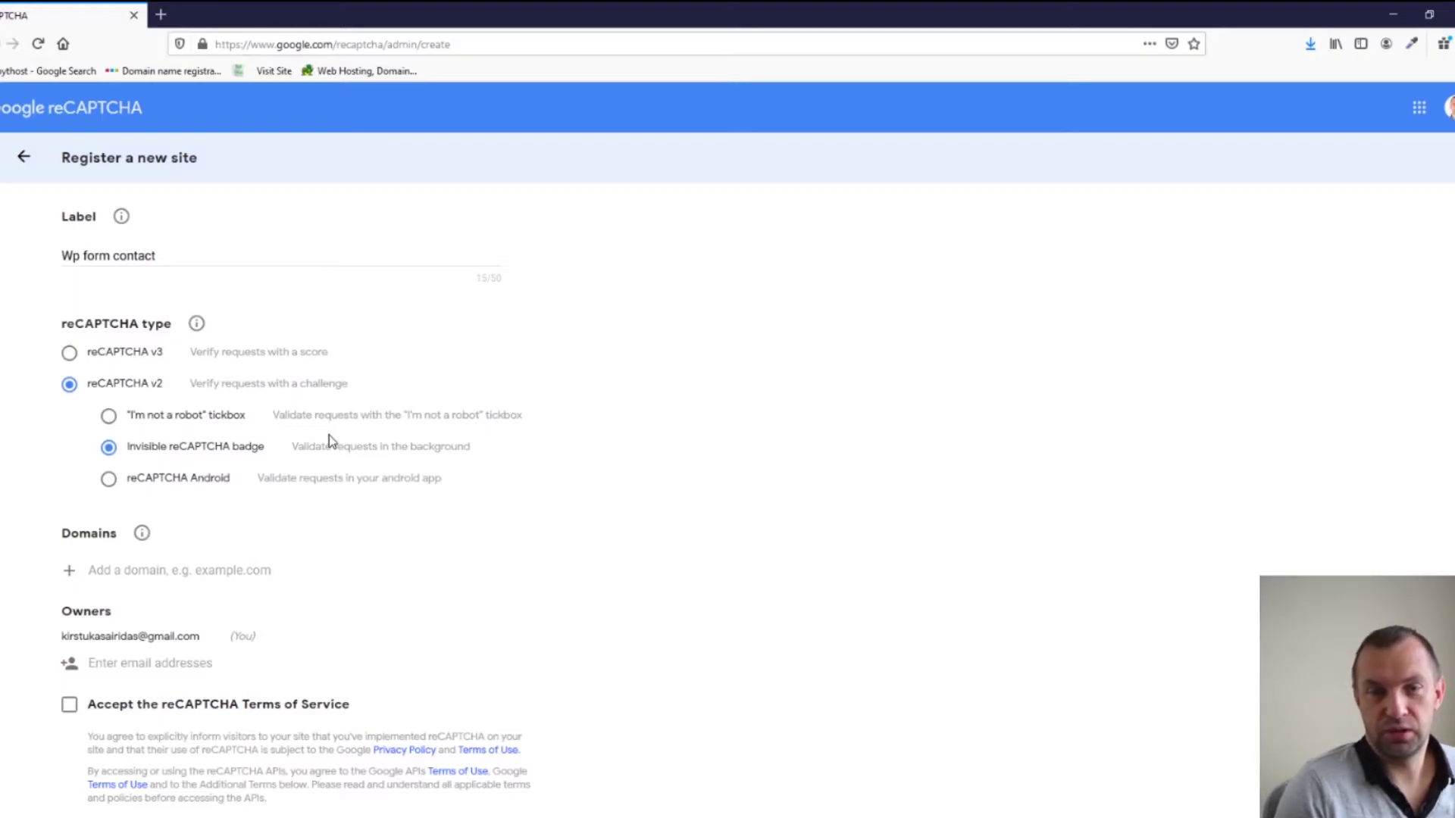
# - Start adding a domain and copy the site's domain from the WordPress address bar
pyautogui.click(126, 569)
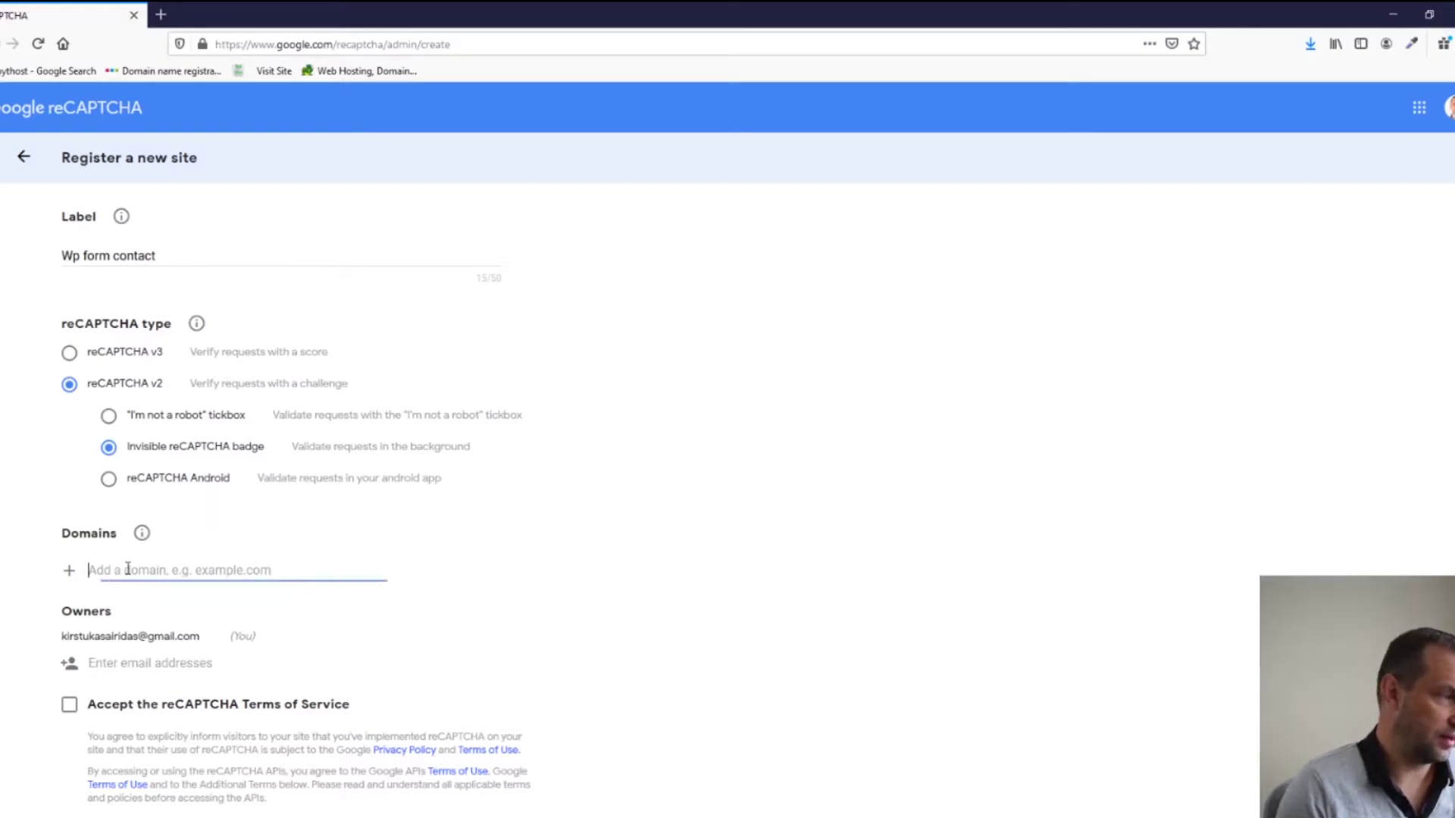
pyautogui.hotkey('alt', 'Tab')
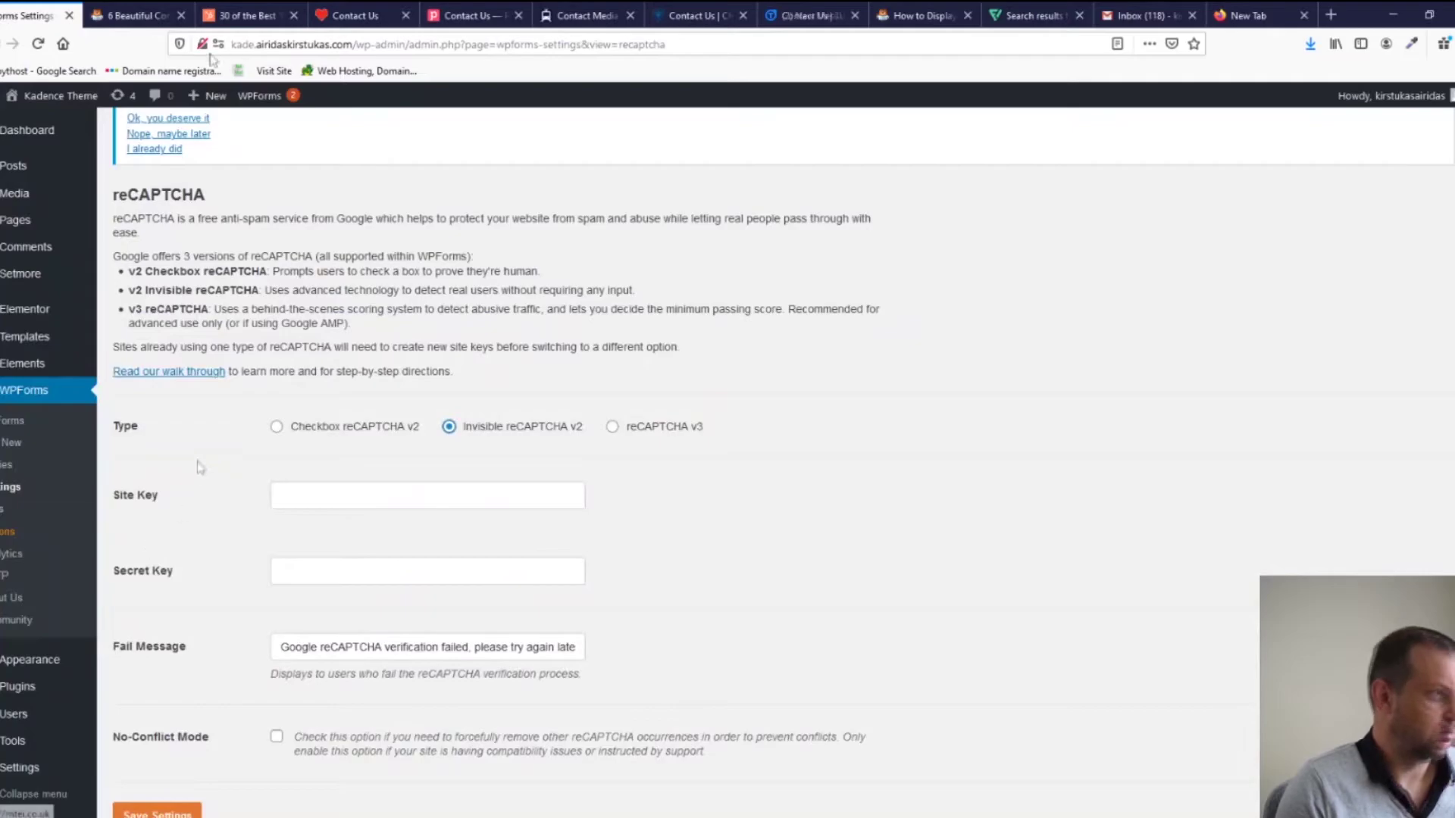
pyautogui.moveTo(232, 44); pyautogui.dragTo(353, 44)
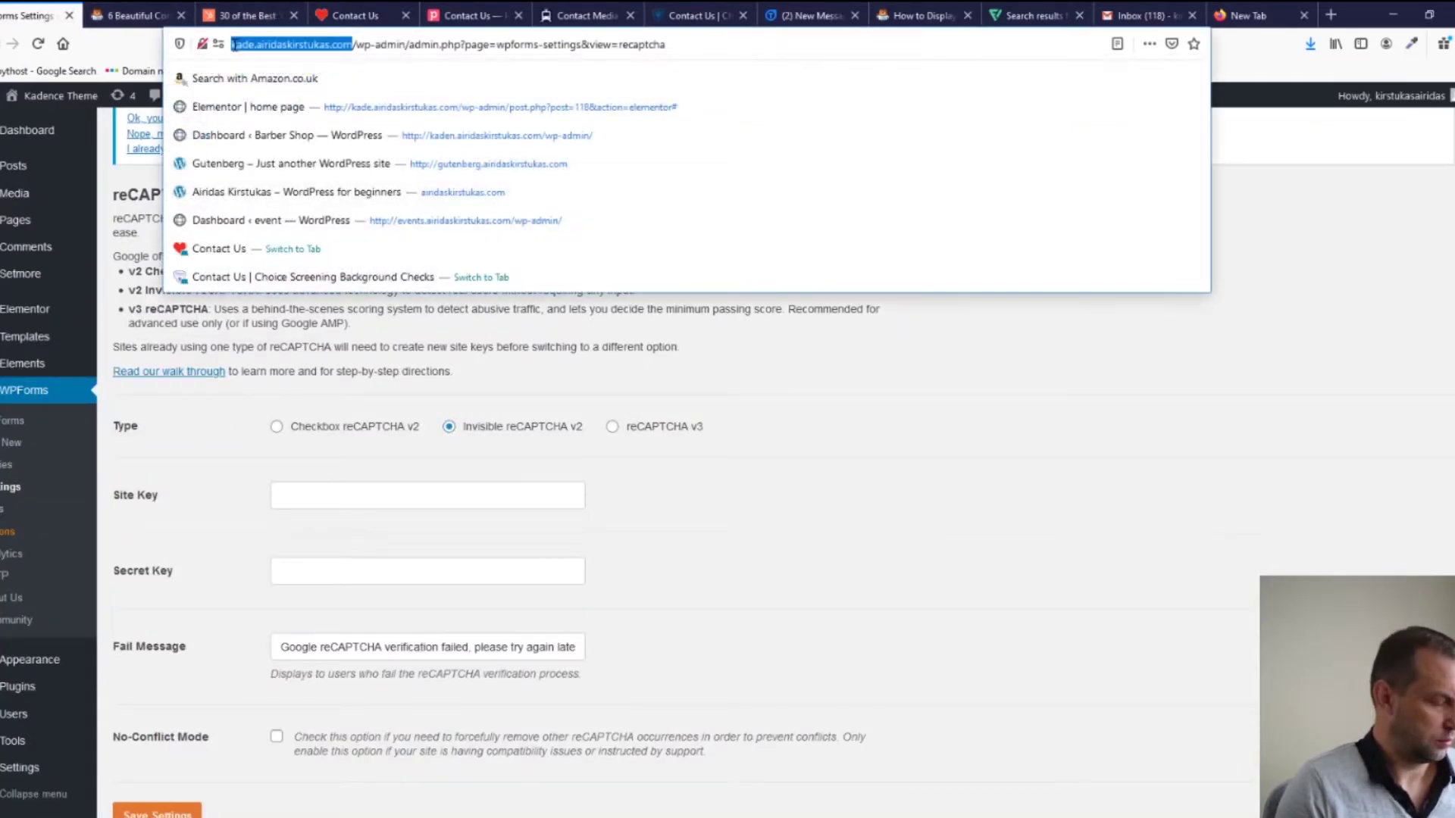
pyautogui.hotkey('alt', 'Tab')
pyautogui.write('http://kade.airidaskirstukas.com')
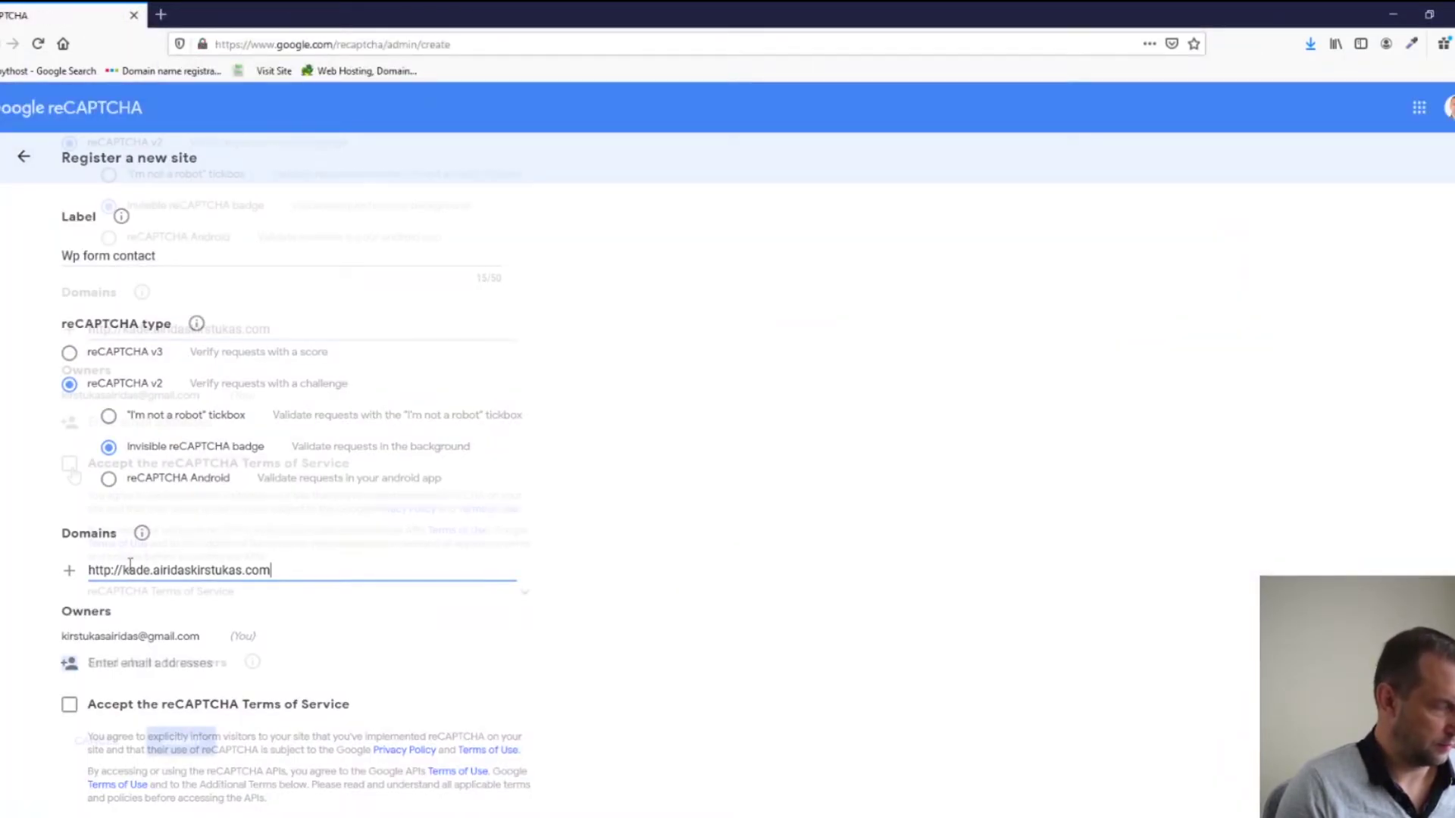
pyautogui.scroll(-2, 91, 512)
pyautogui.click(70, 465)
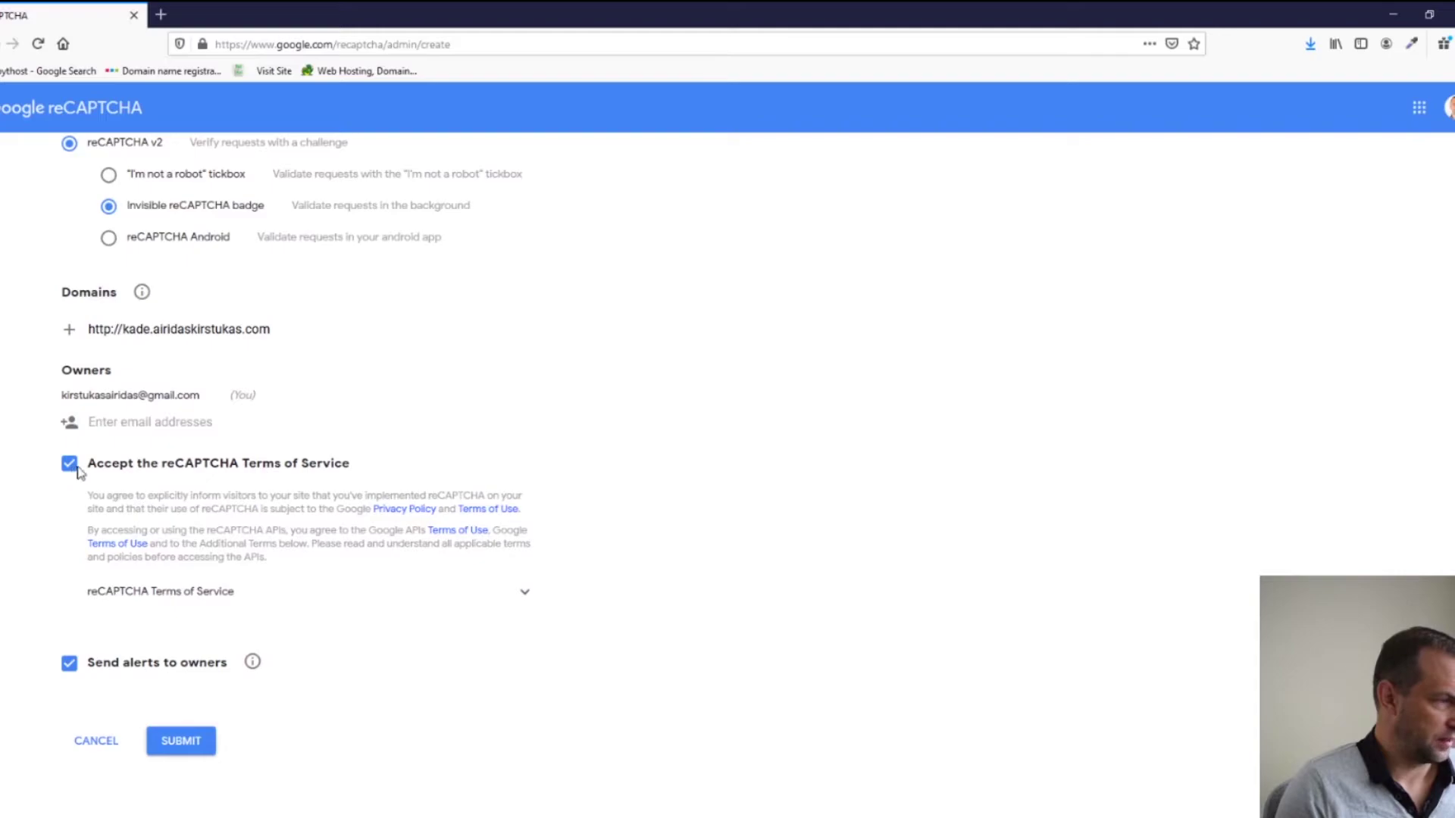
pyautogui.click(198, 750)
pyautogui.moveTo(118, 328); pyautogui.dragTo(83, 329)
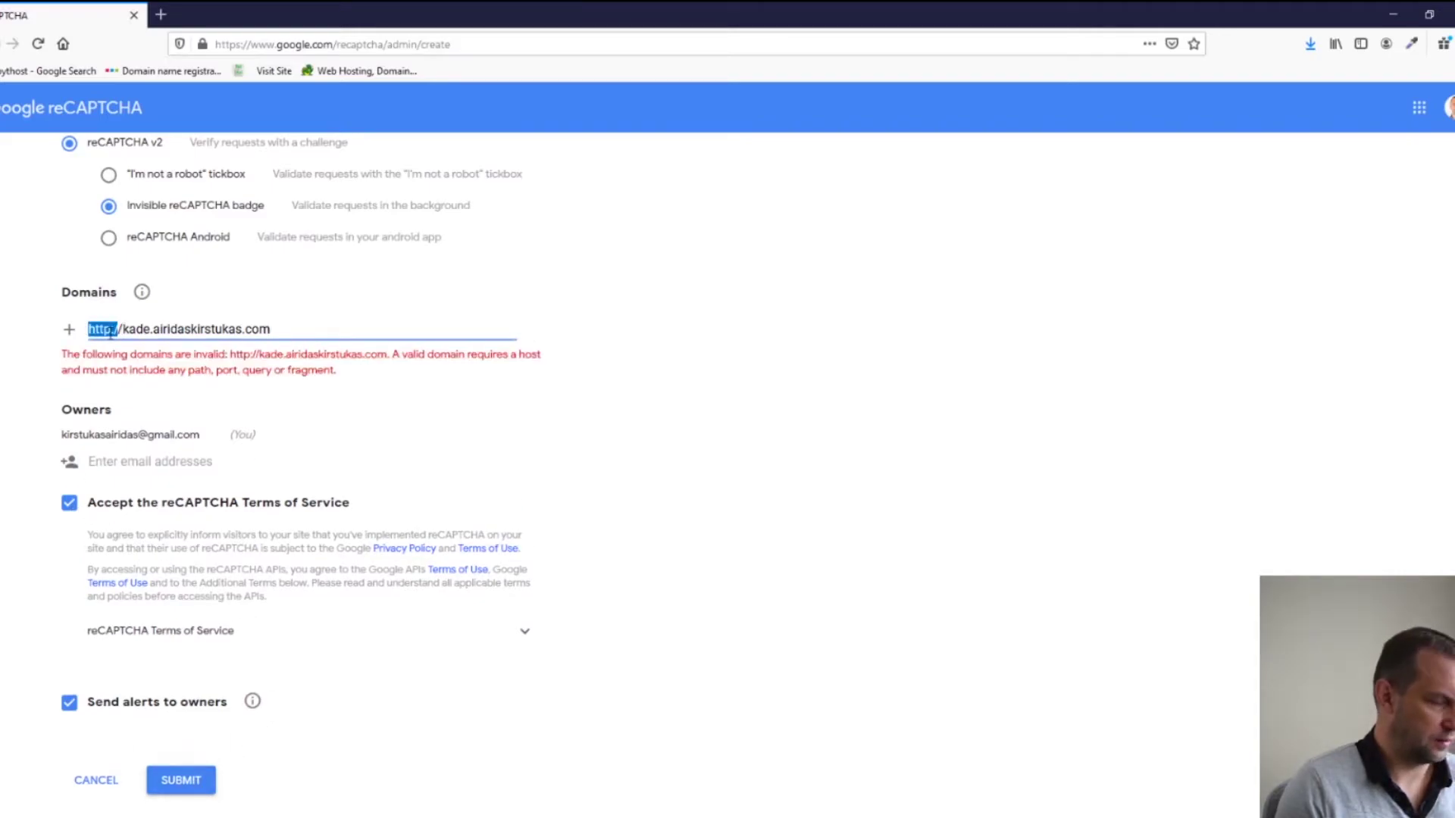
pyautogui.press('BackSpace')
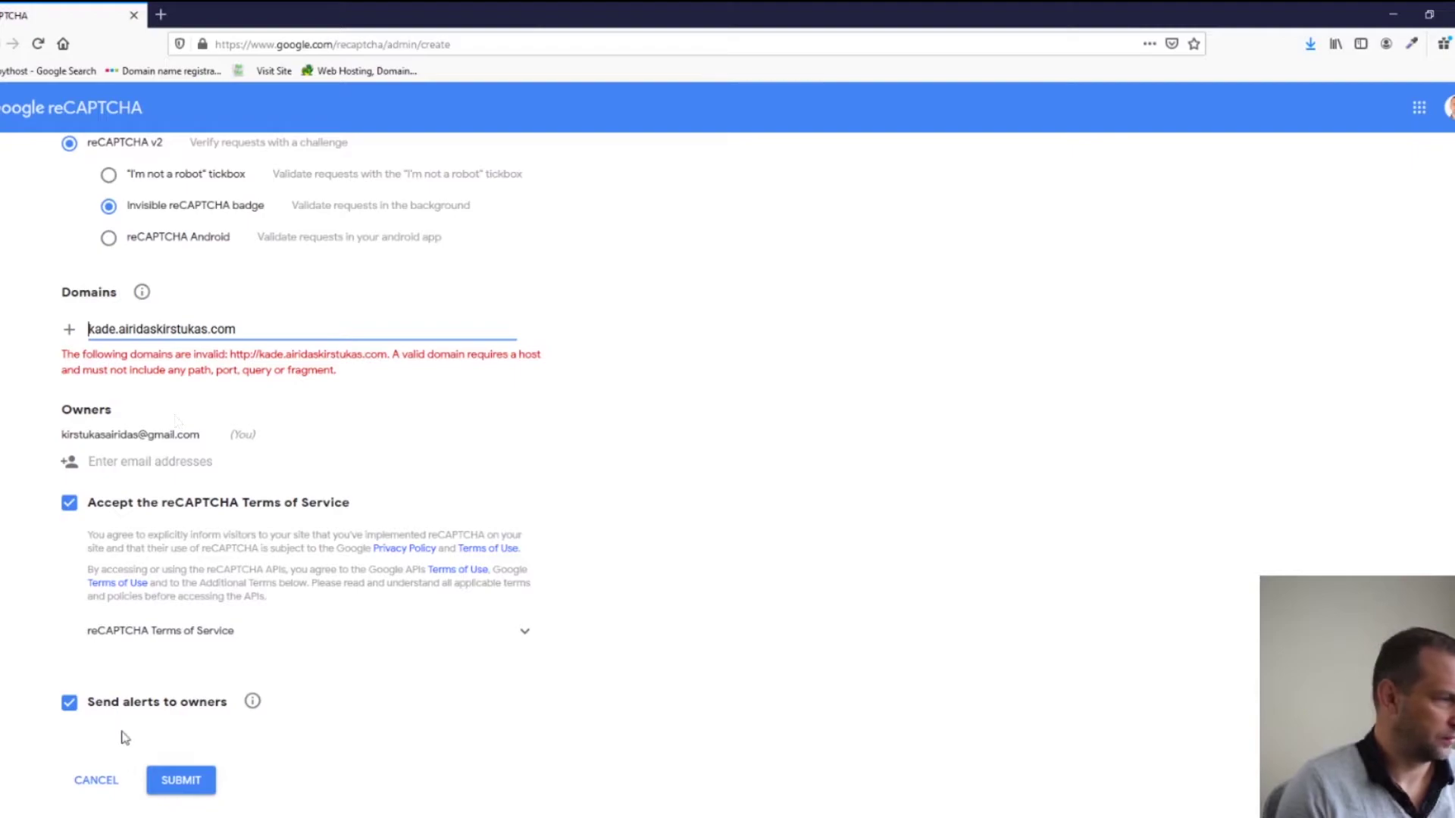
pyautogui.click(182, 783)
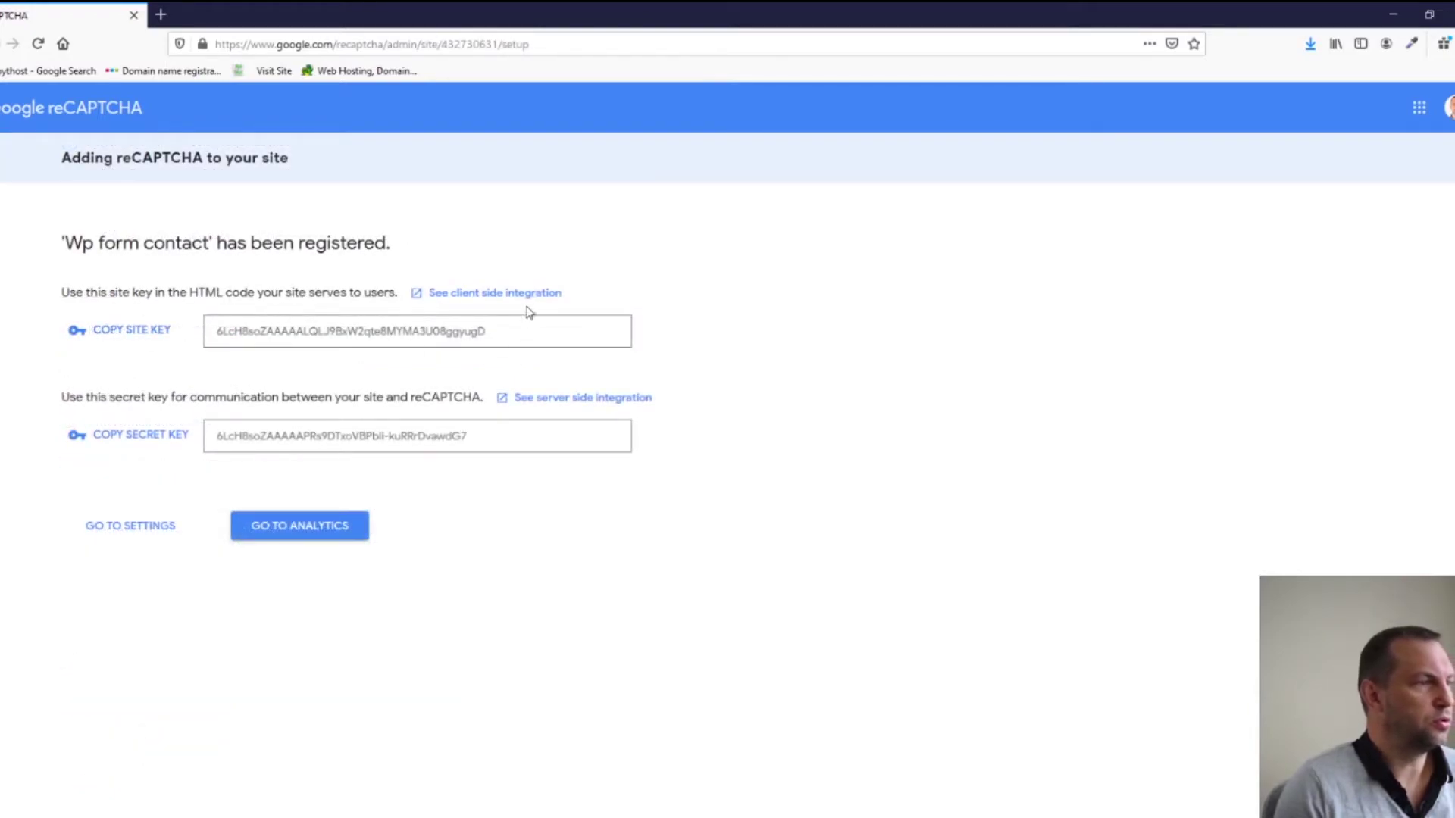
# - Copy the new site key into the WPForms Site Key field
pyautogui.click(139, 338)
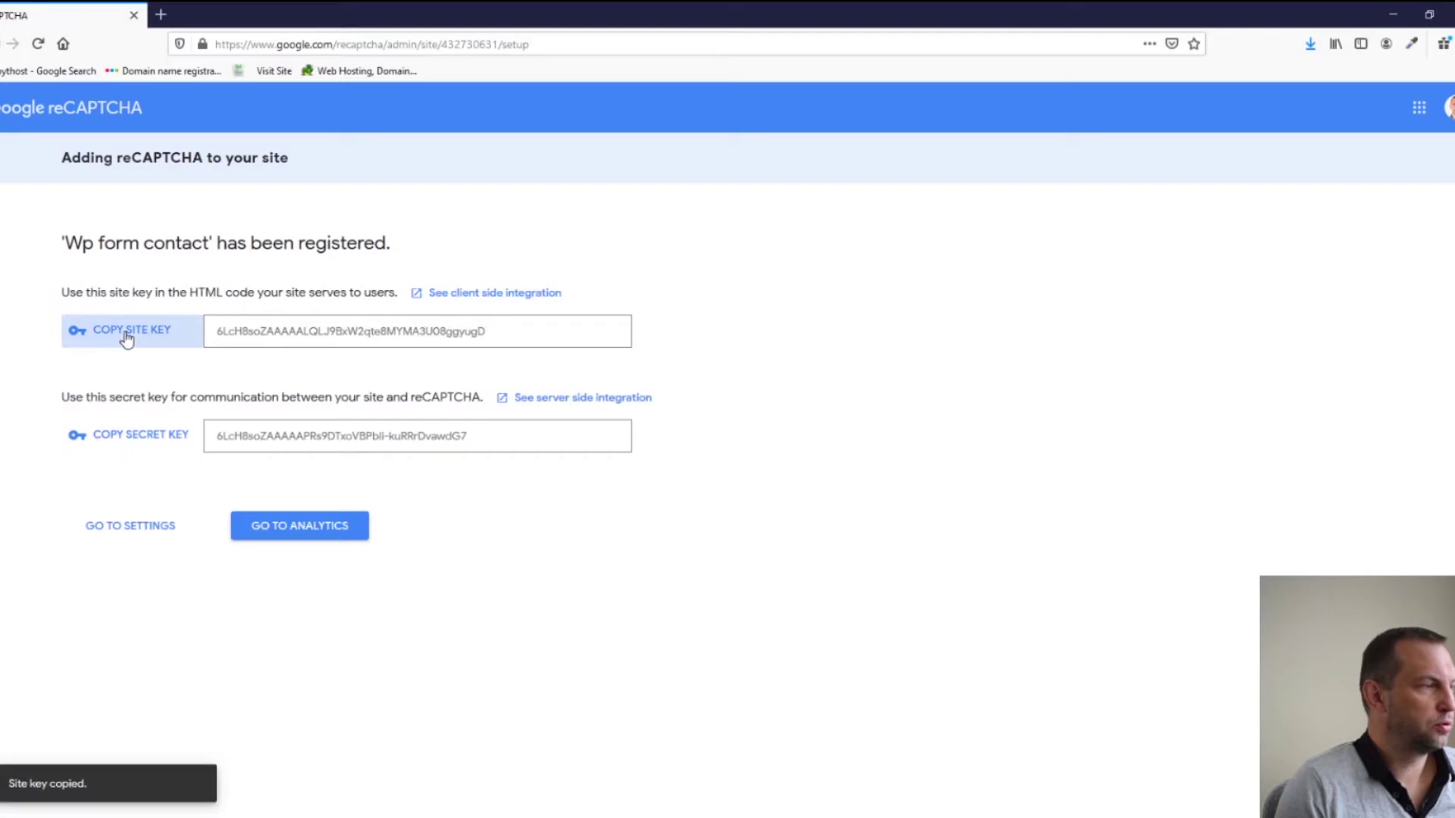
pyautogui.hotkey('alt', 'Tab')
pyautogui.hotkey('ctrl', 'v')
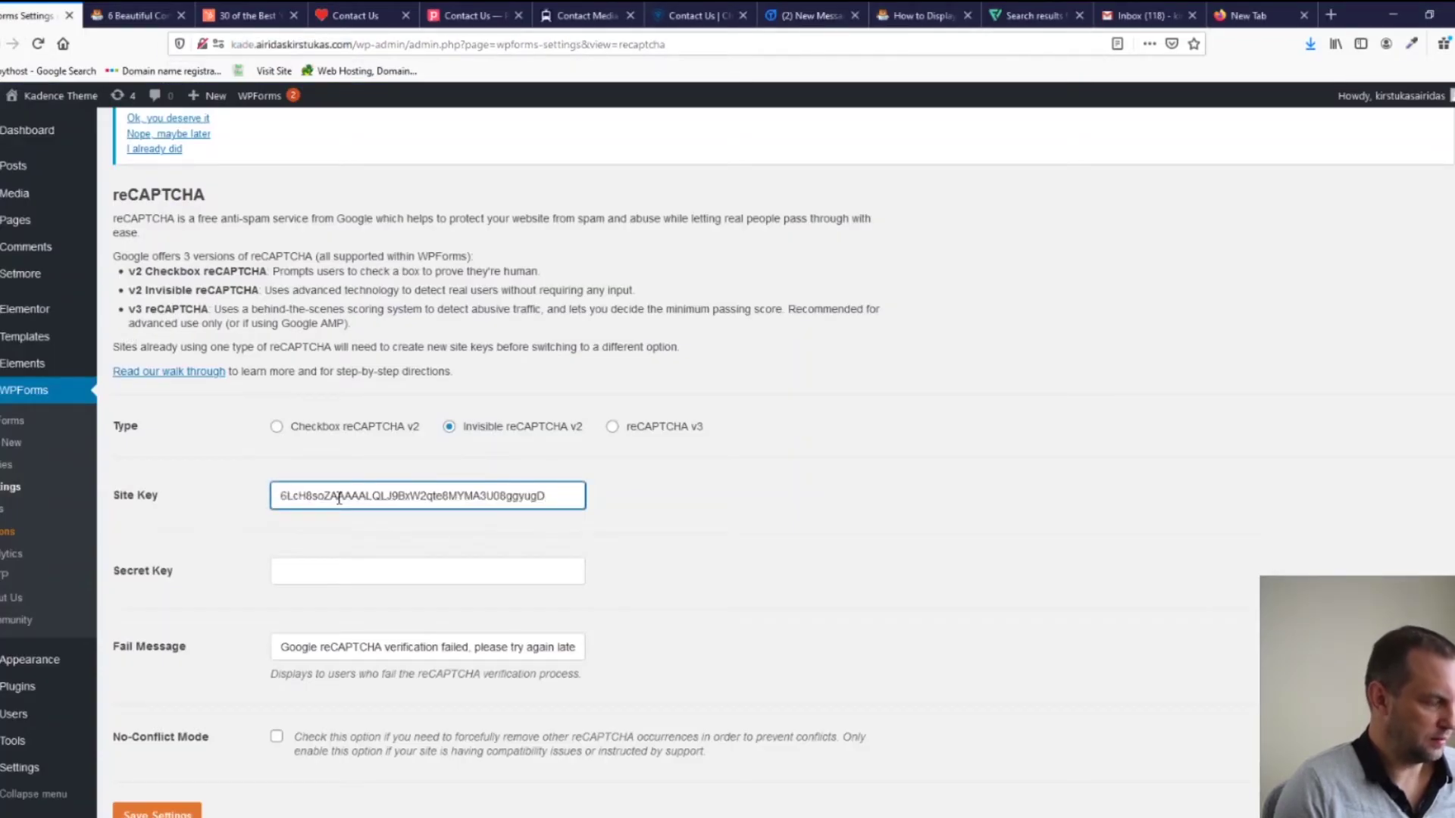
pyautogui.hotkey('alt', 'Tab')
# - Copy the secret key into the WPForms Secret Key field and save the settings
pyautogui.moveTo(484, 439); pyautogui.dragTo(207, 435)
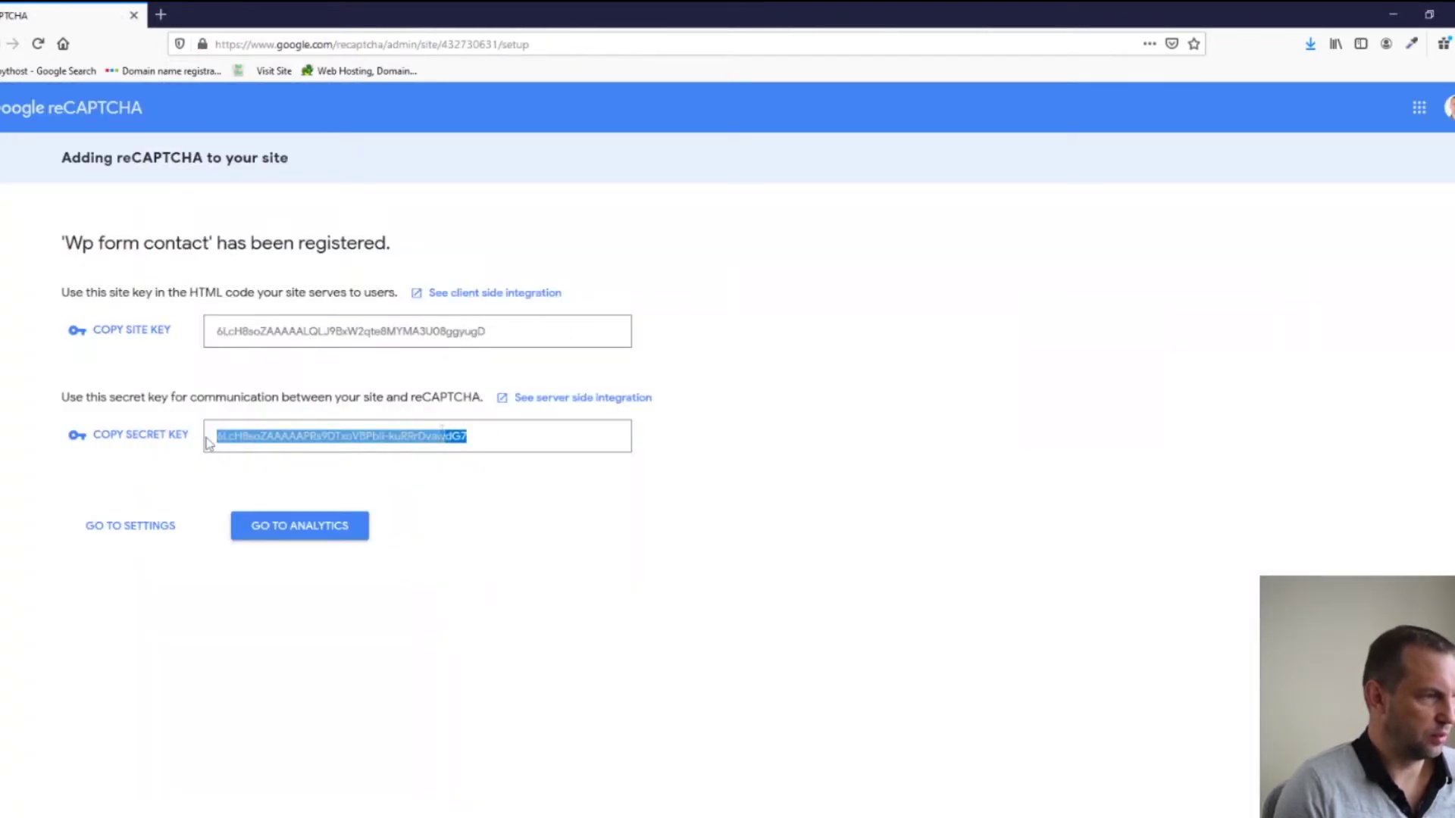
pyautogui.hotkey('ctrl', 'c')
pyautogui.hotkey('alt', 'Tab')
pyautogui.hotkey('ctrl', 'v')
pyautogui.scroll(-3, 377, 543)
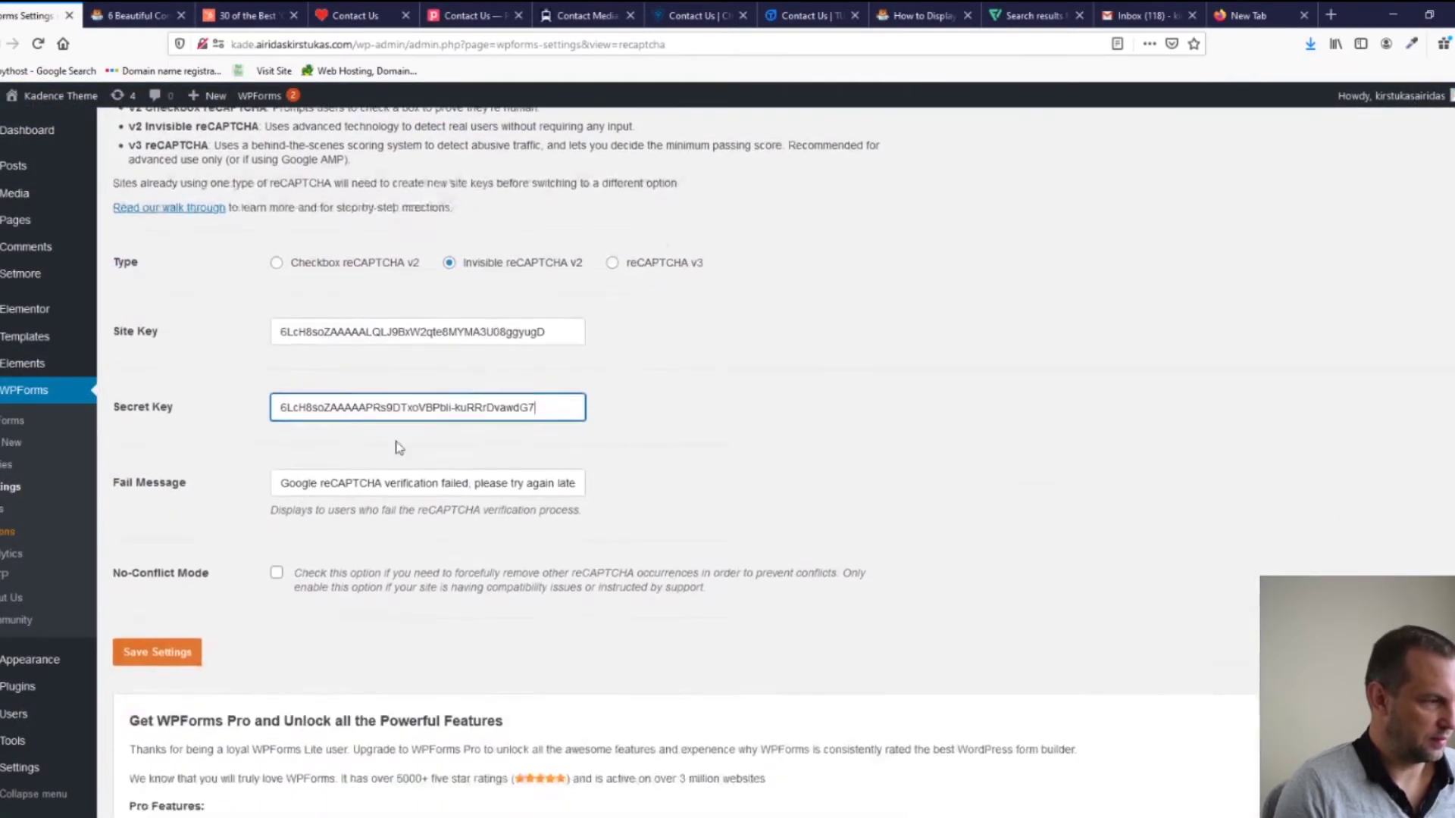
pyautogui.click(160, 578)
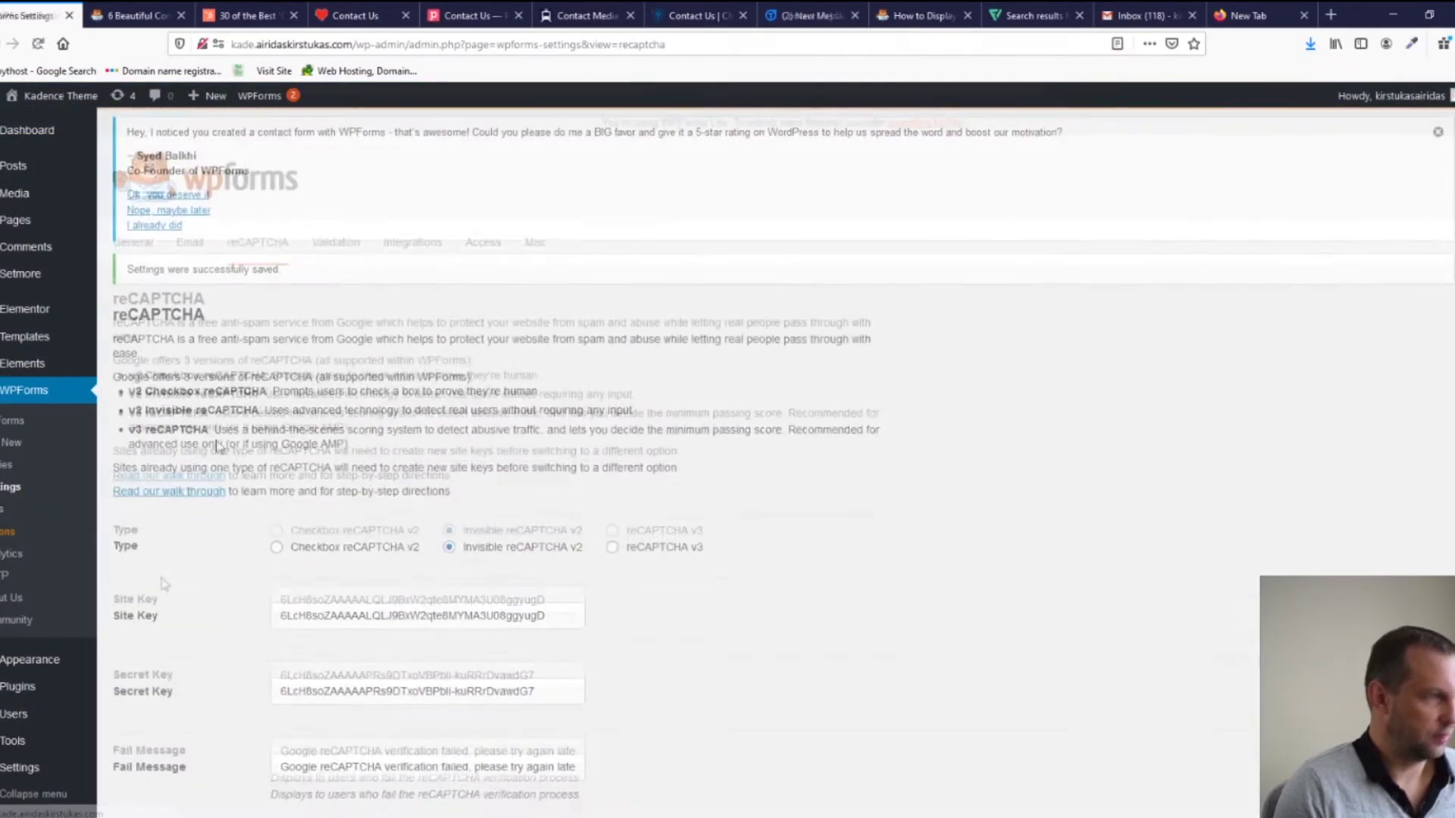
# - Enable invisible reCAPTCHA on the Suggestion Form in the builder and reload the live practice page
pyautogui.click(11, 422)
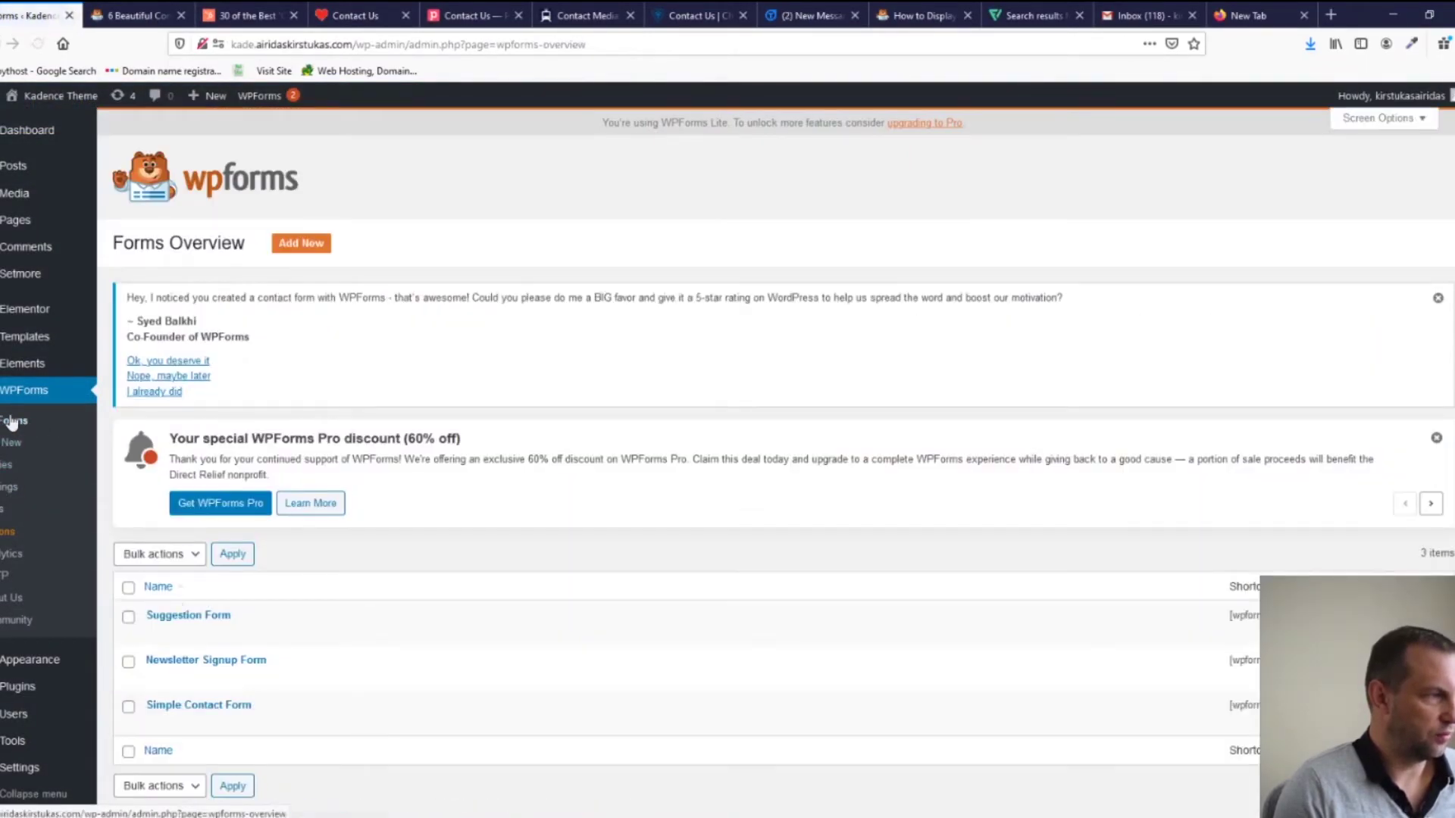
pyautogui.click(178, 708)
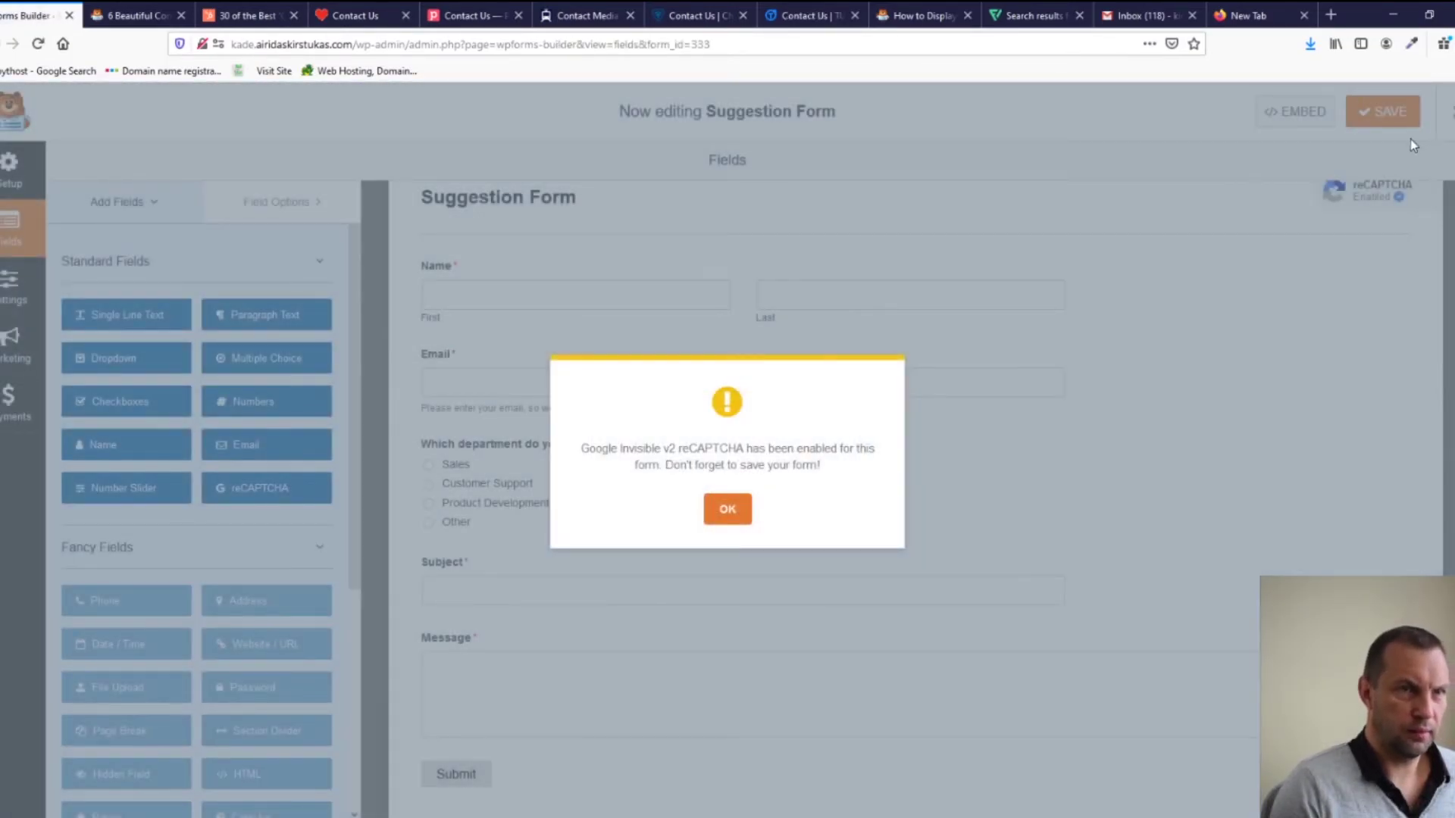
pyautogui.click(1376, 118)
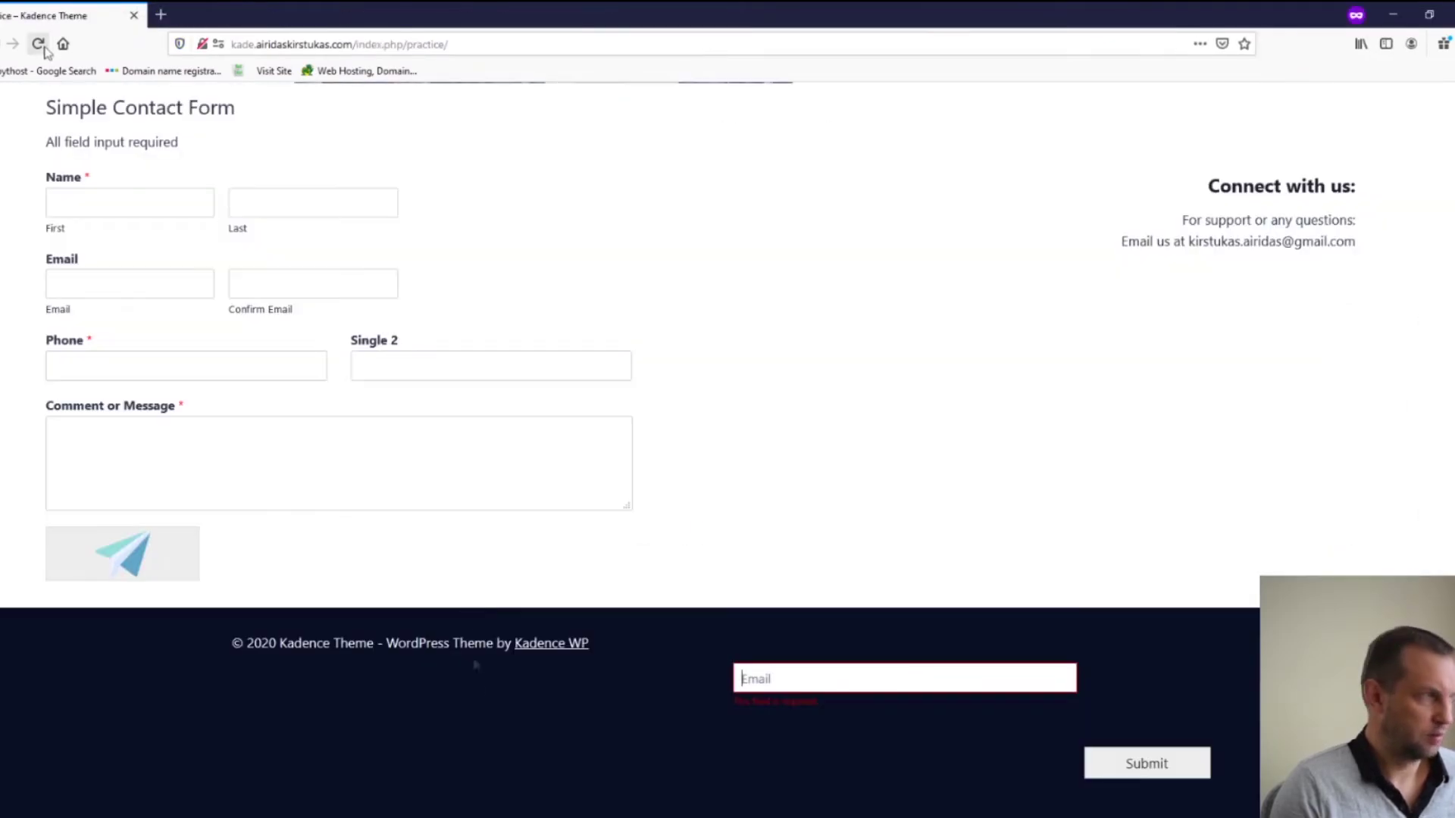
pyautogui.click(38, 44)
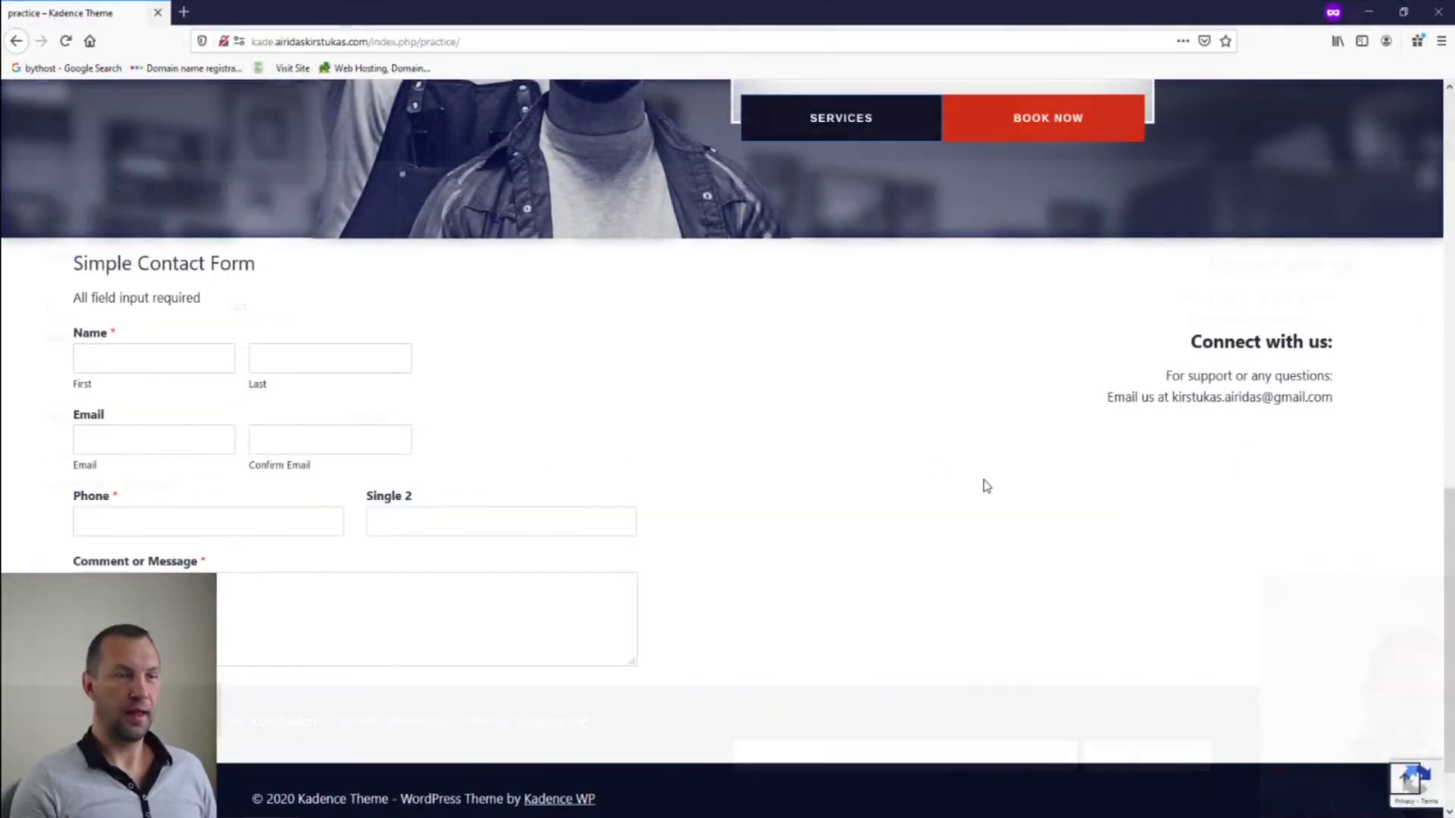
pyautogui.scroll(-3, 736, 434)
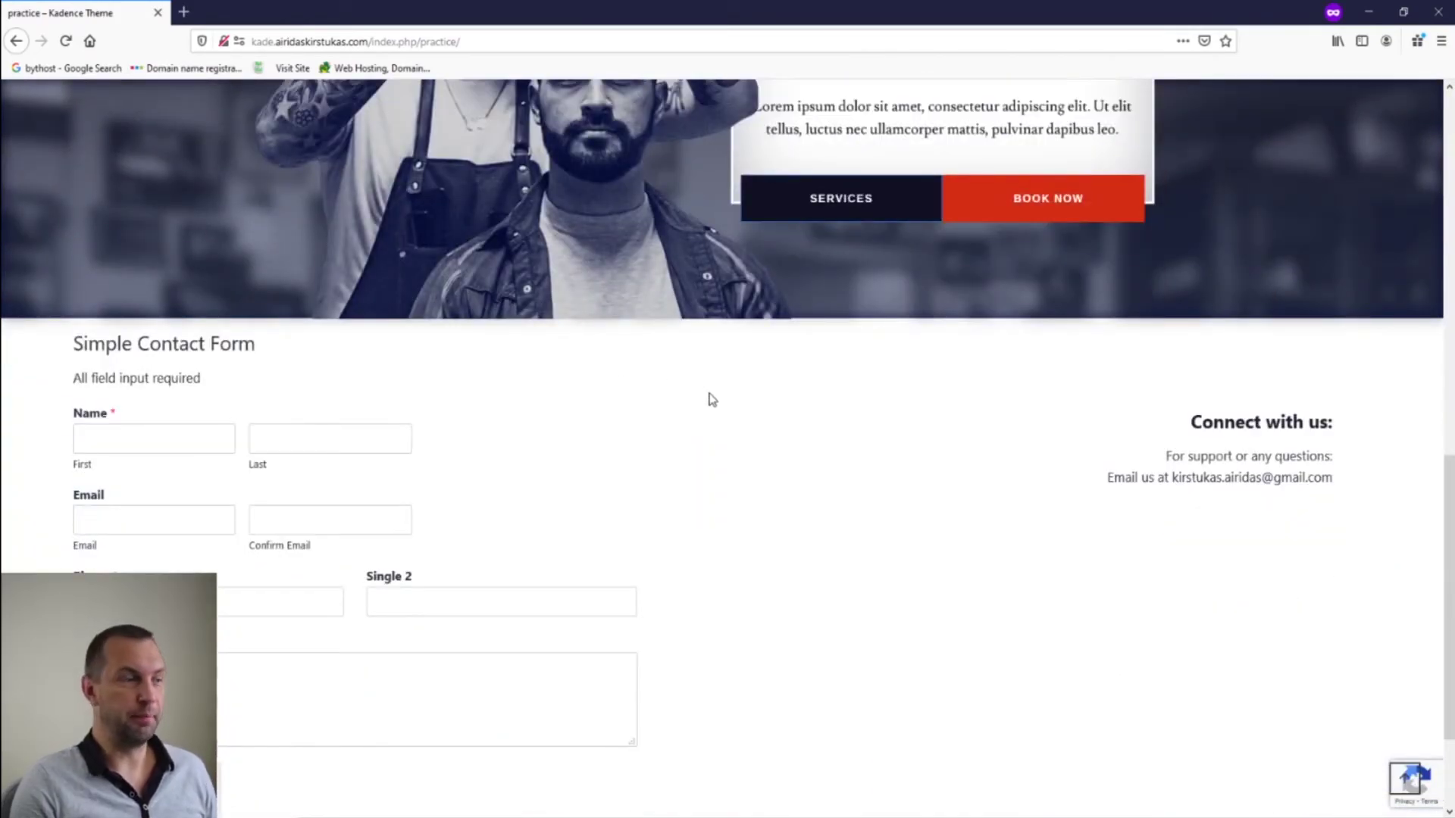
pyautogui.scroll(-2, 1007, 621)
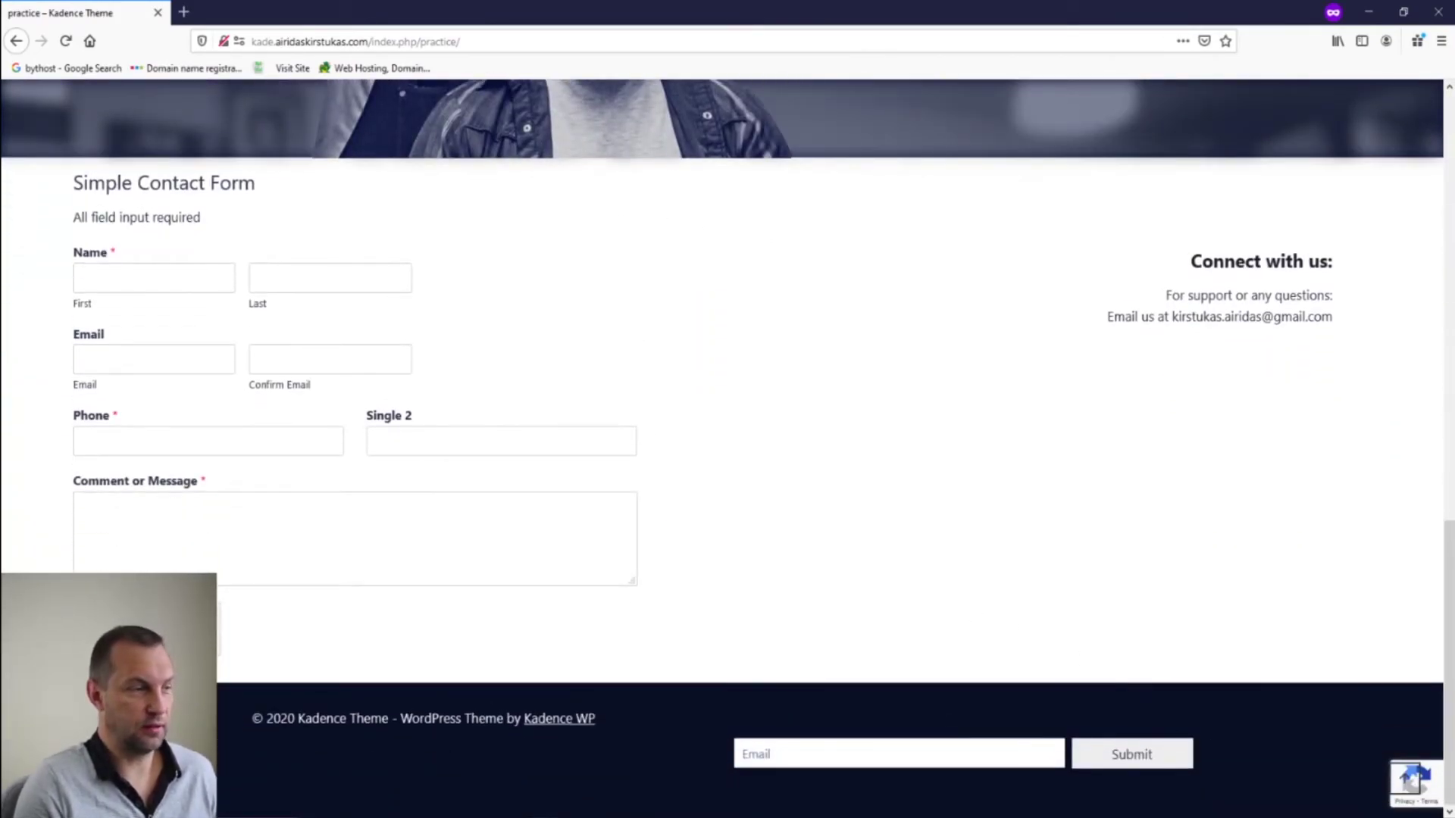